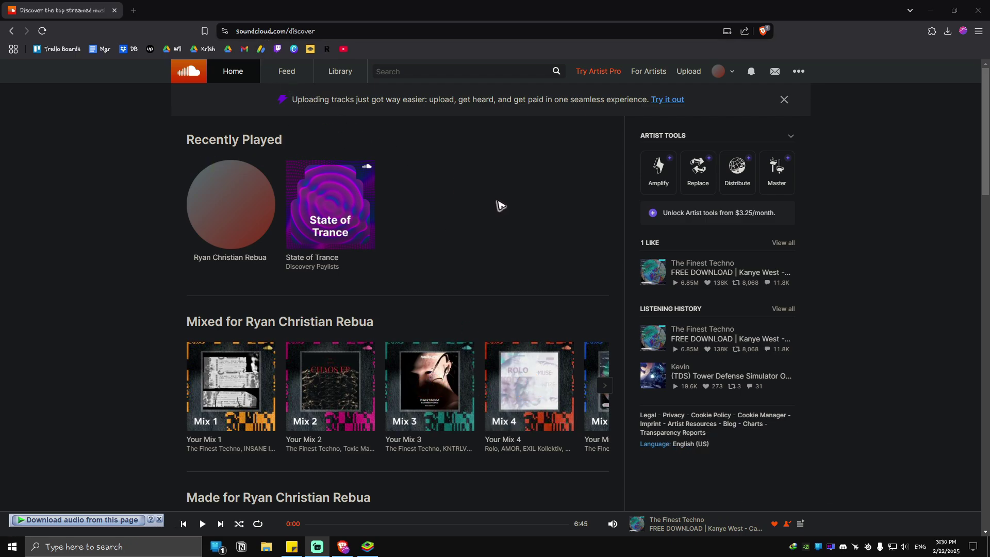
Step: Show the three-dots 'more' dropdown menu from the SoundCloud top bar
click(799, 72)
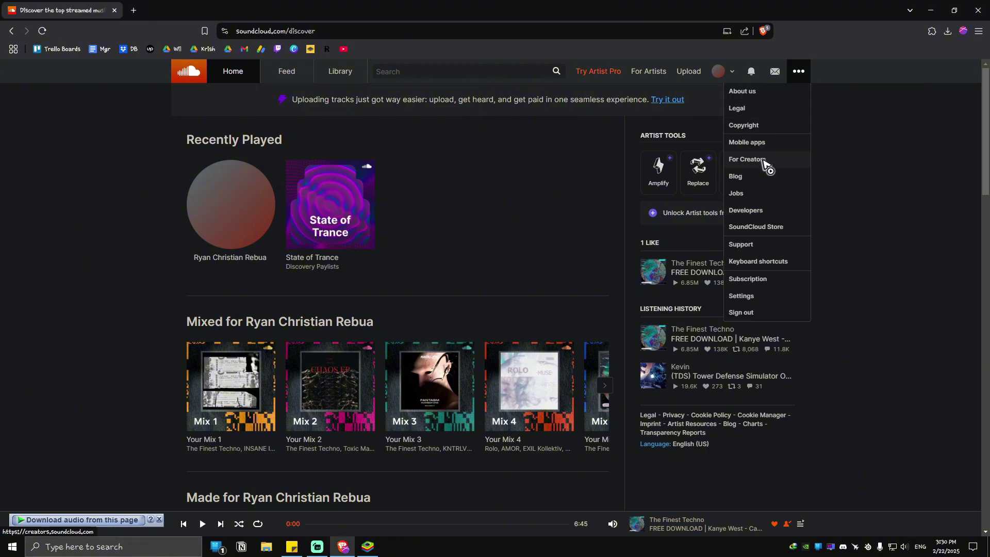
Step: Go to Settings so the Account tab lists the account's email addresses
click(741, 296)
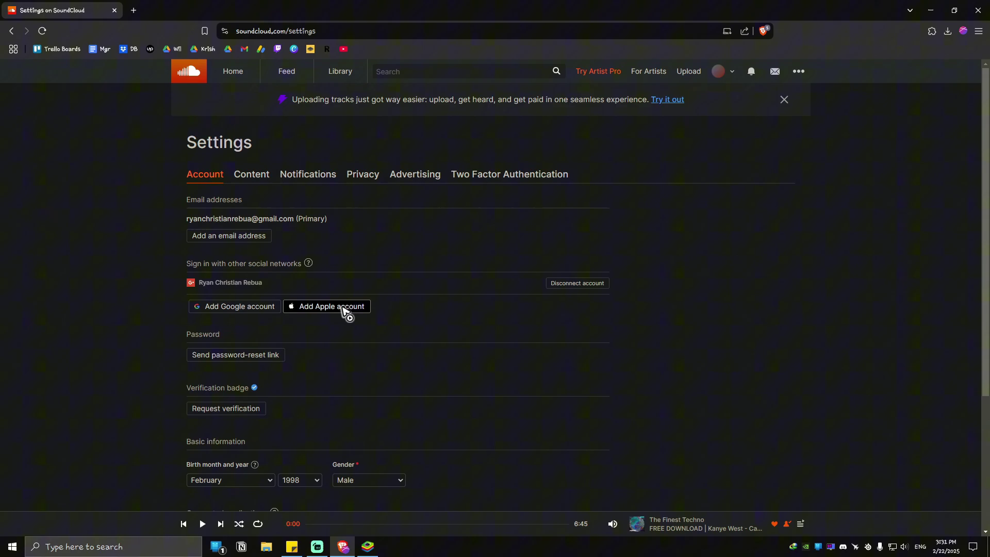
Step: Add the second Gmail address, now listed below the primary one as unconfirmed
click(241, 242)
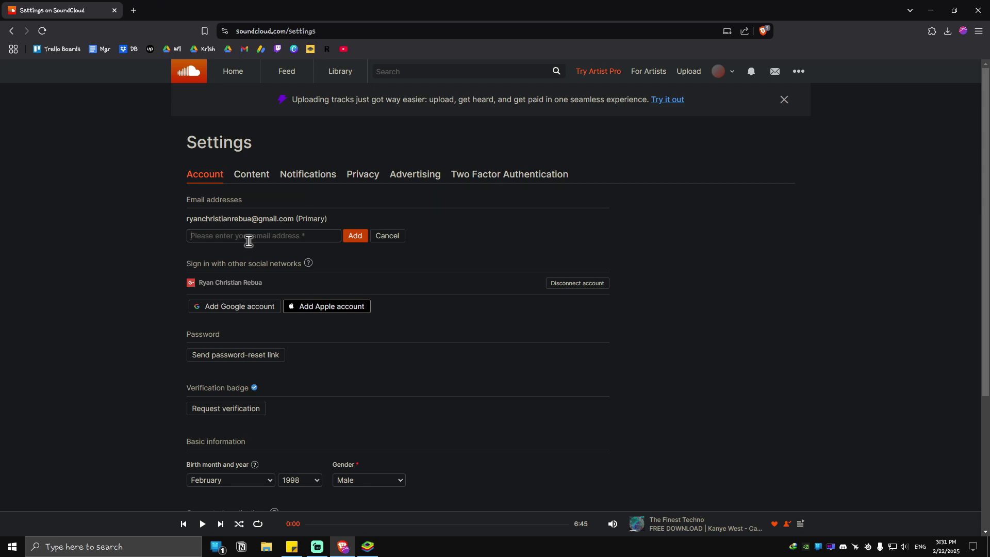
click(355, 236)
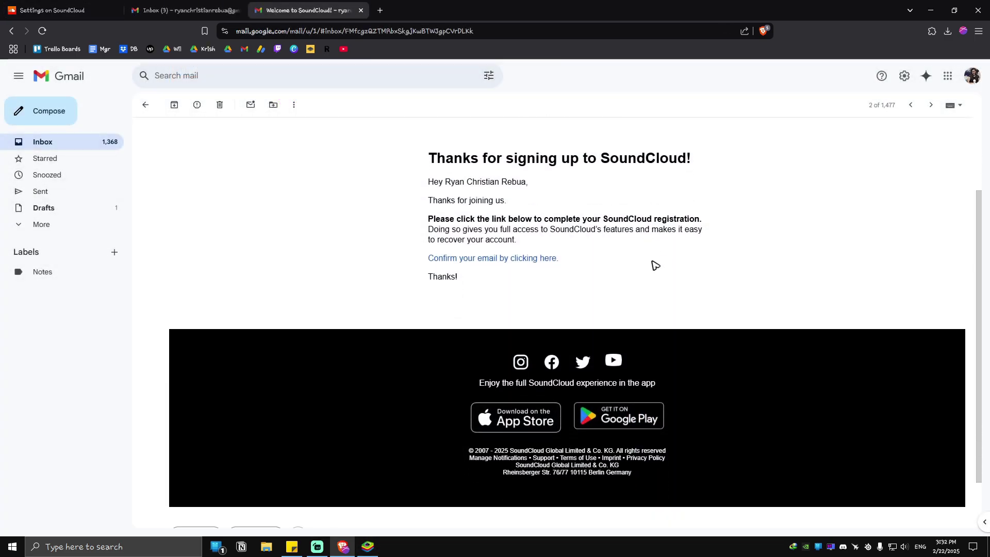
scroll(650, 263, up, 2)
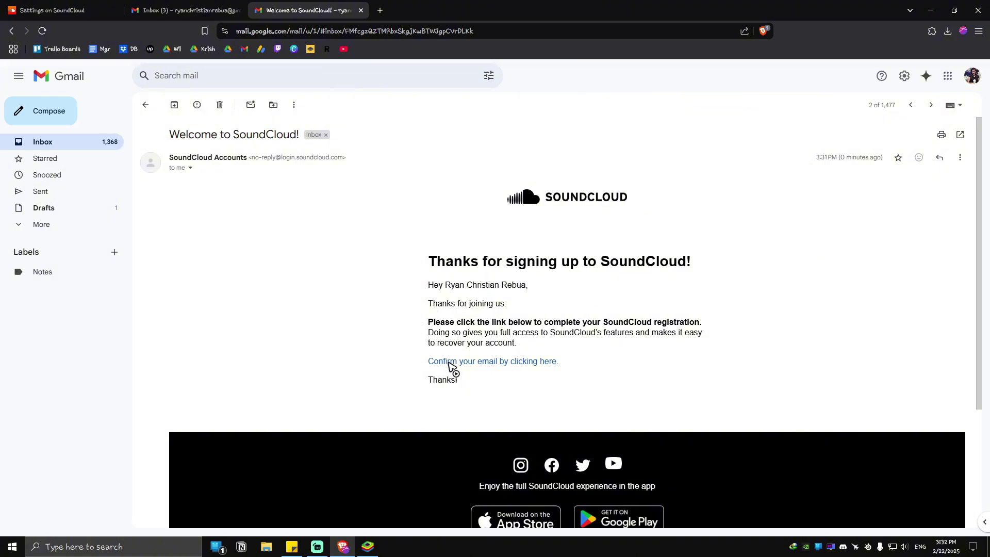
Step: Confirm the new address via the Gmail welcome link and return to SoundCloud settings
click(489, 364)
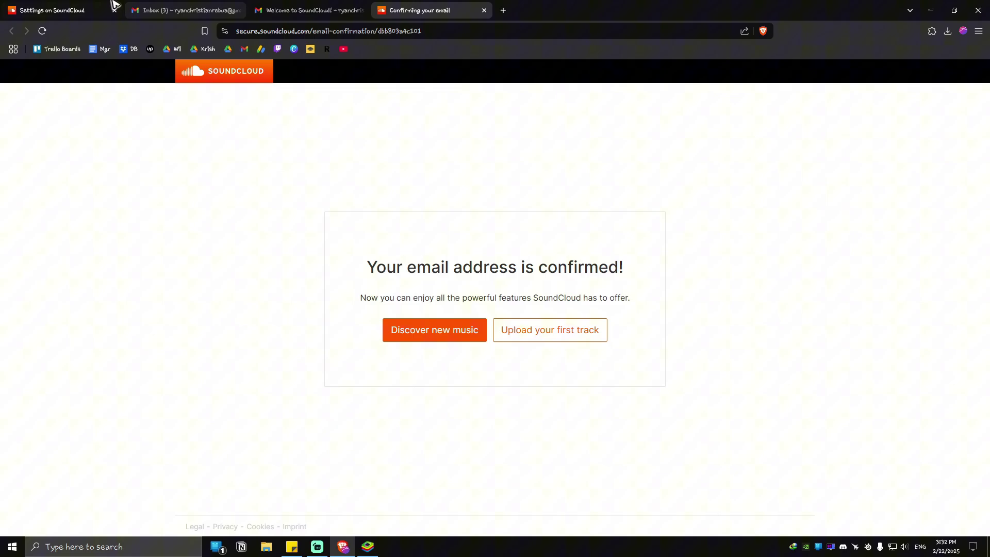
click(81, 9)
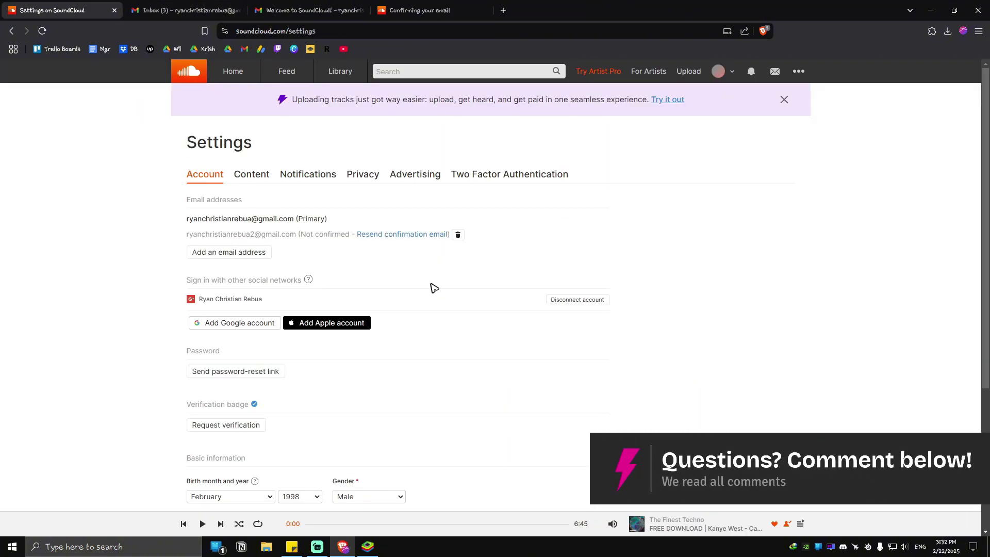
Step: Reload the settings so the second address shows as Primary and highlight that label
key(F5)
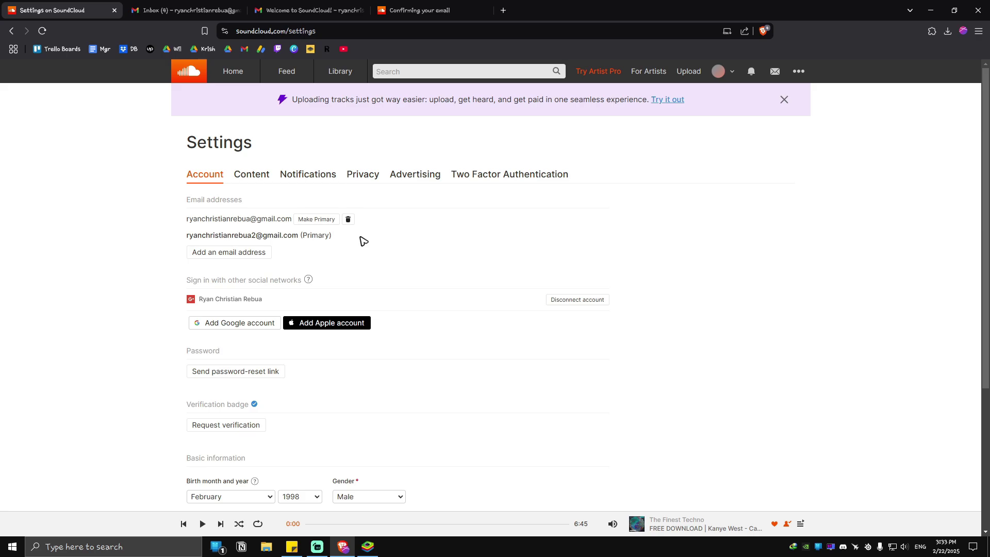
drag(363, 240, 252, 242)
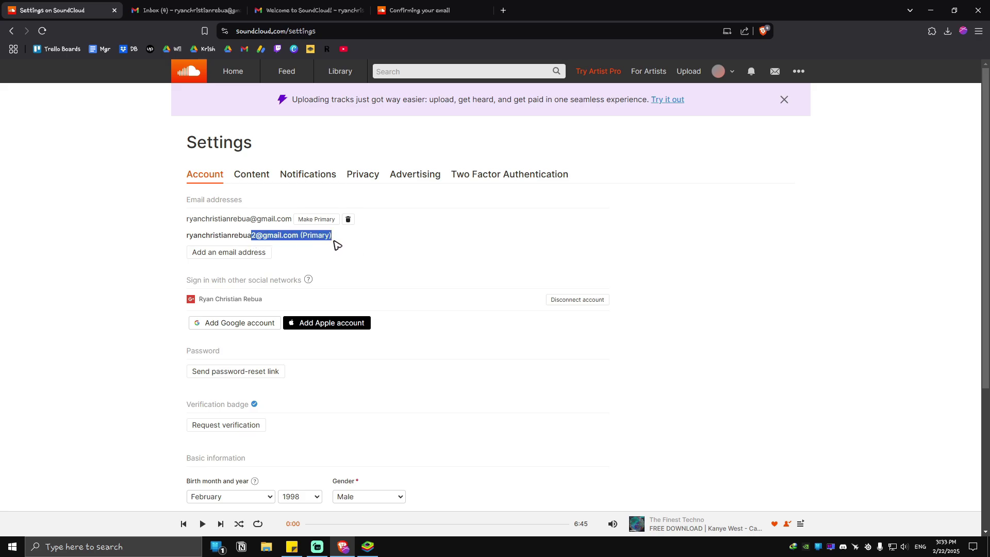